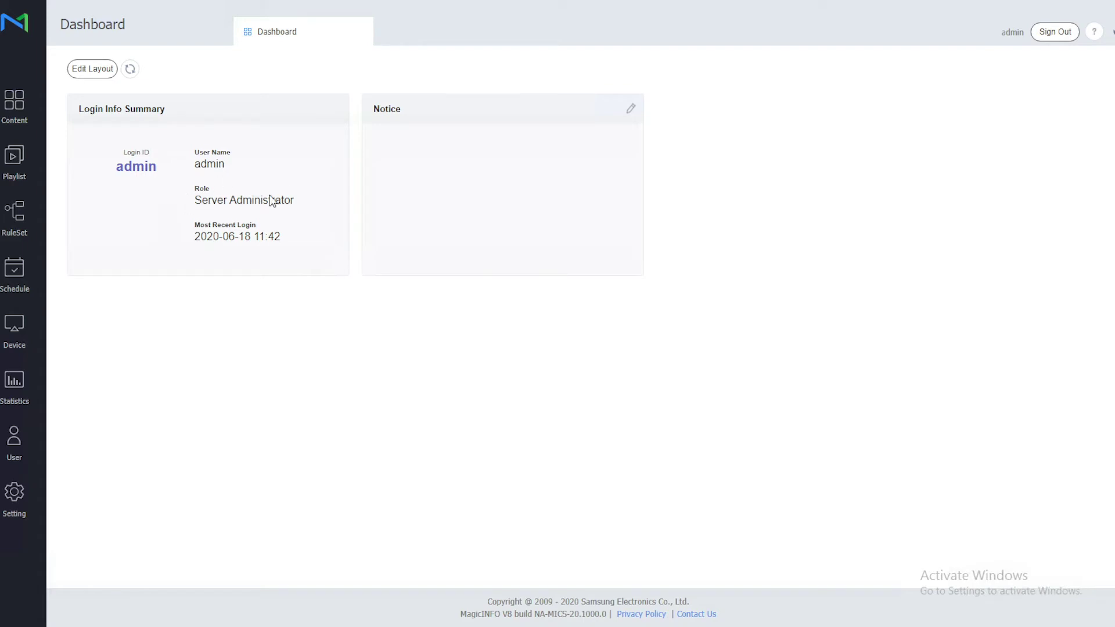
# Open License Info from Settings to show the 25-unit Lite Player free-trial license
pyautogui.click(18, 498)
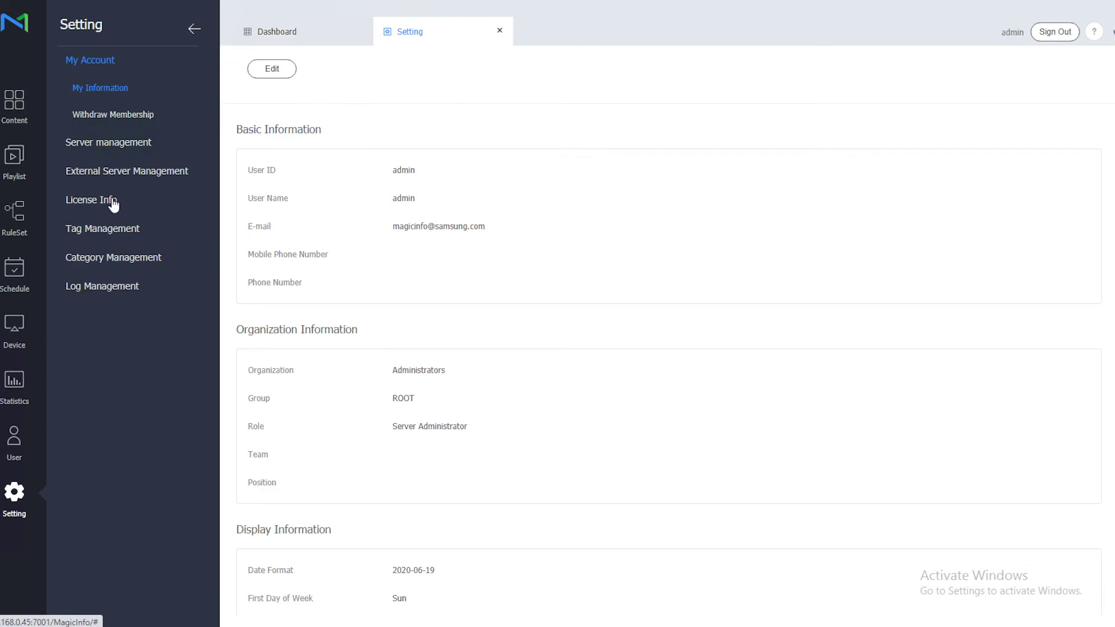
pyautogui.click(114, 204)
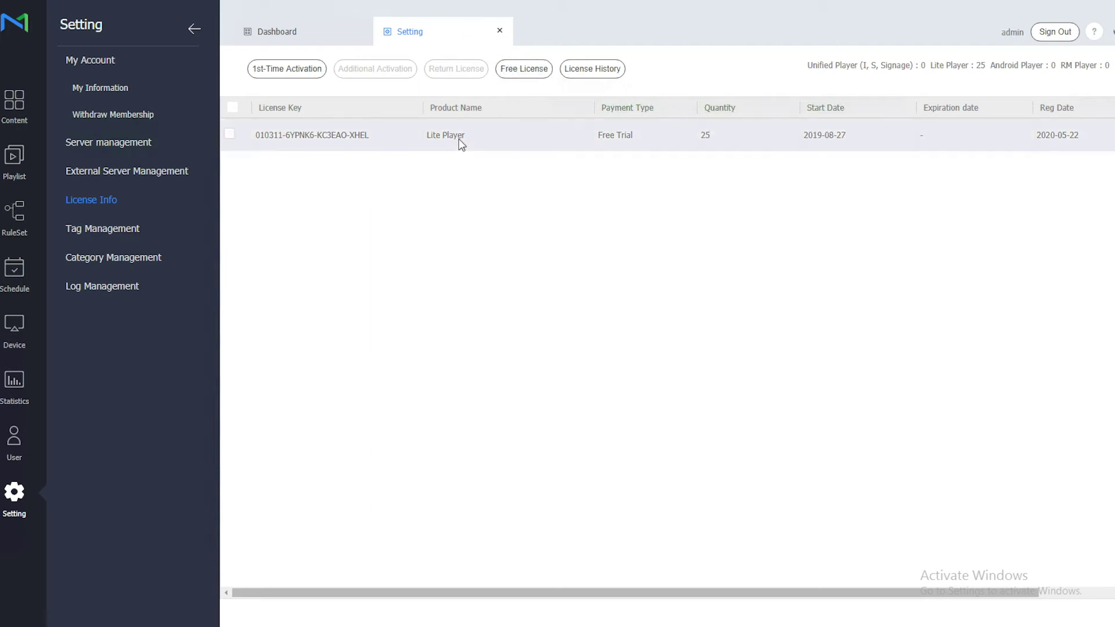
pyautogui.click(284, 74)
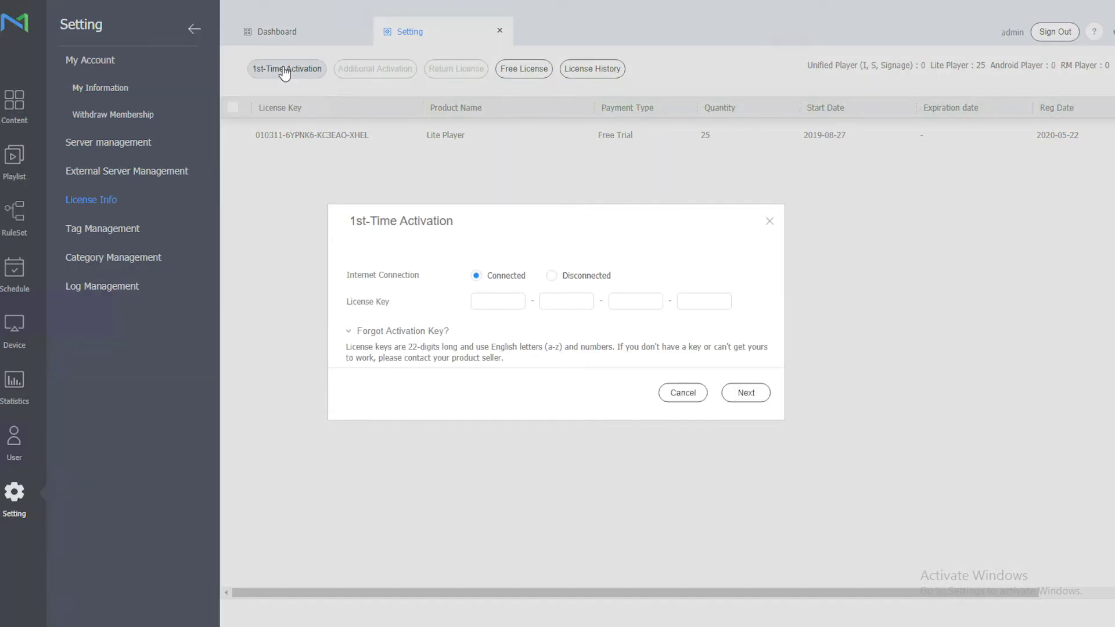
pyautogui.click(551, 278)
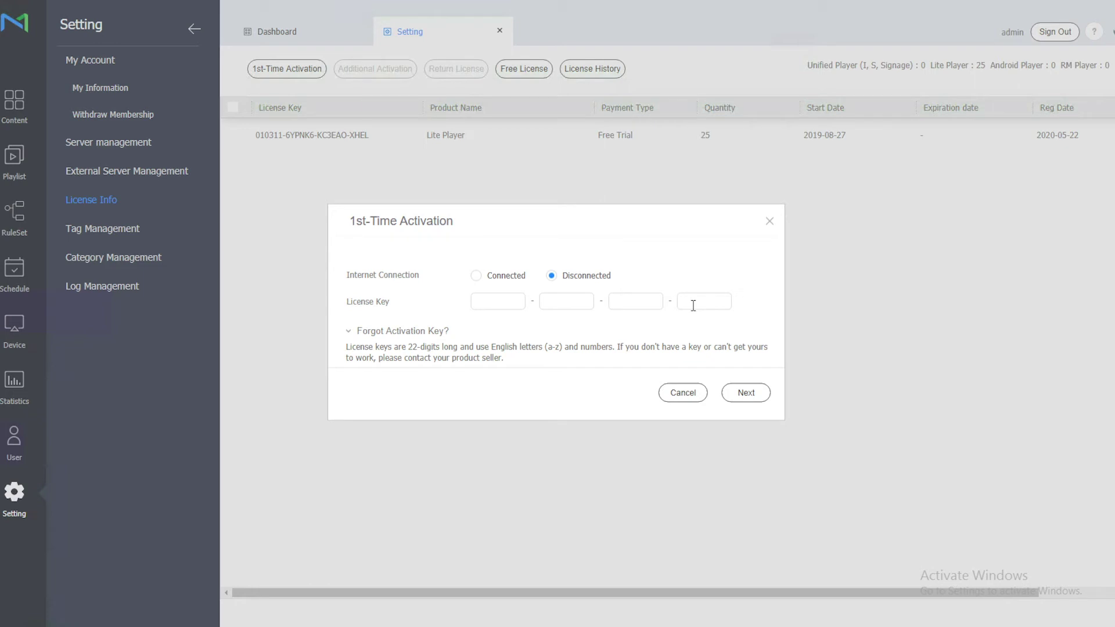
pyautogui.click(687, 391)
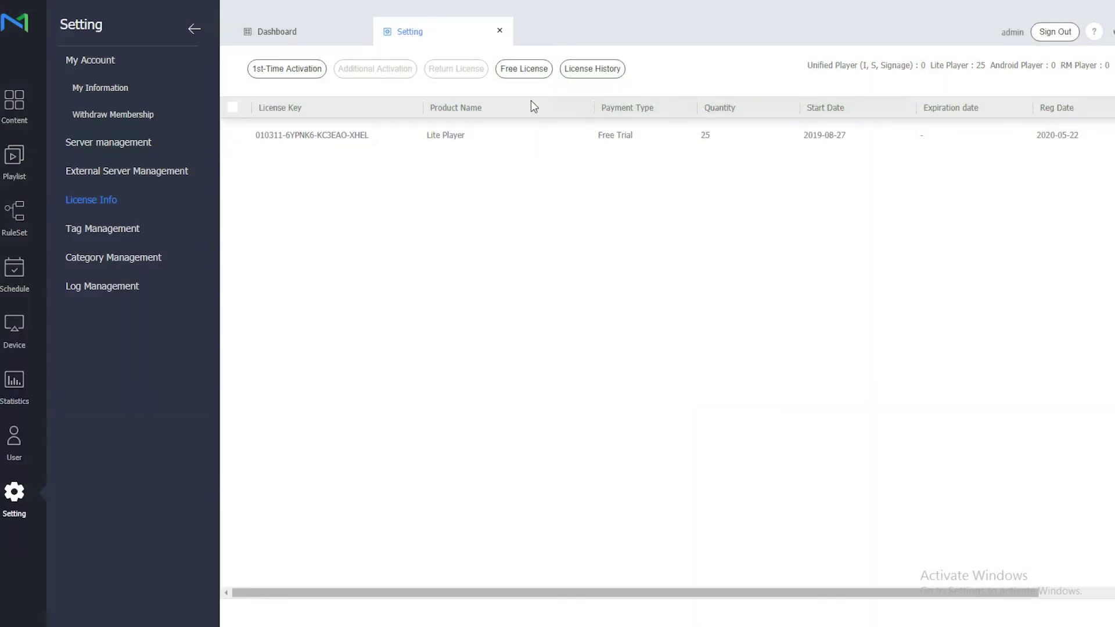
pyautogui.click(526, 70)
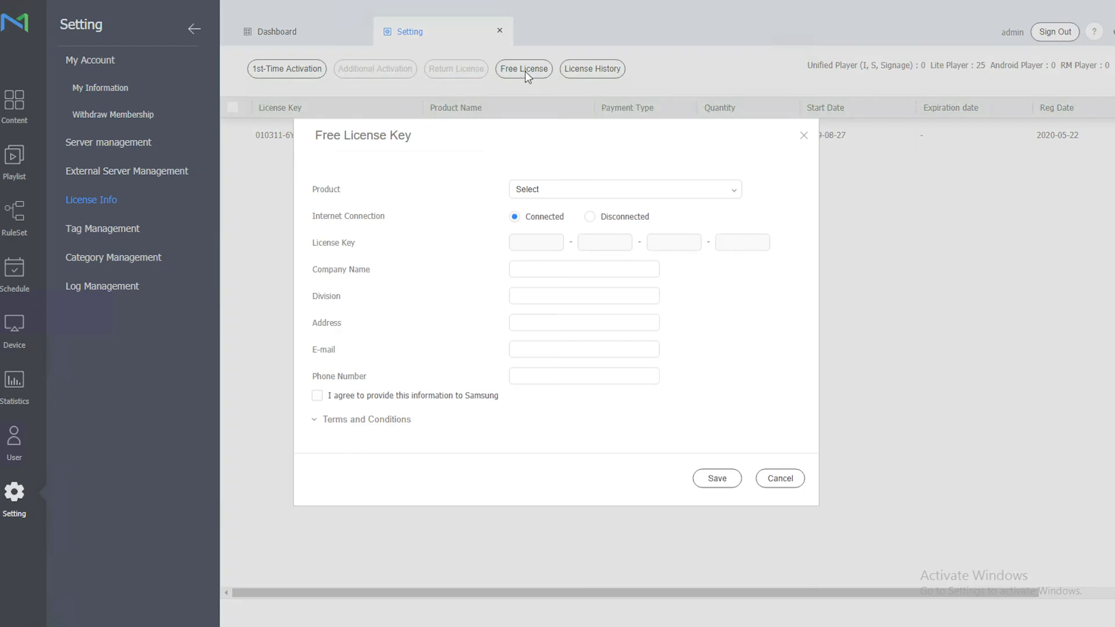
pyautogui.click(540, 190)
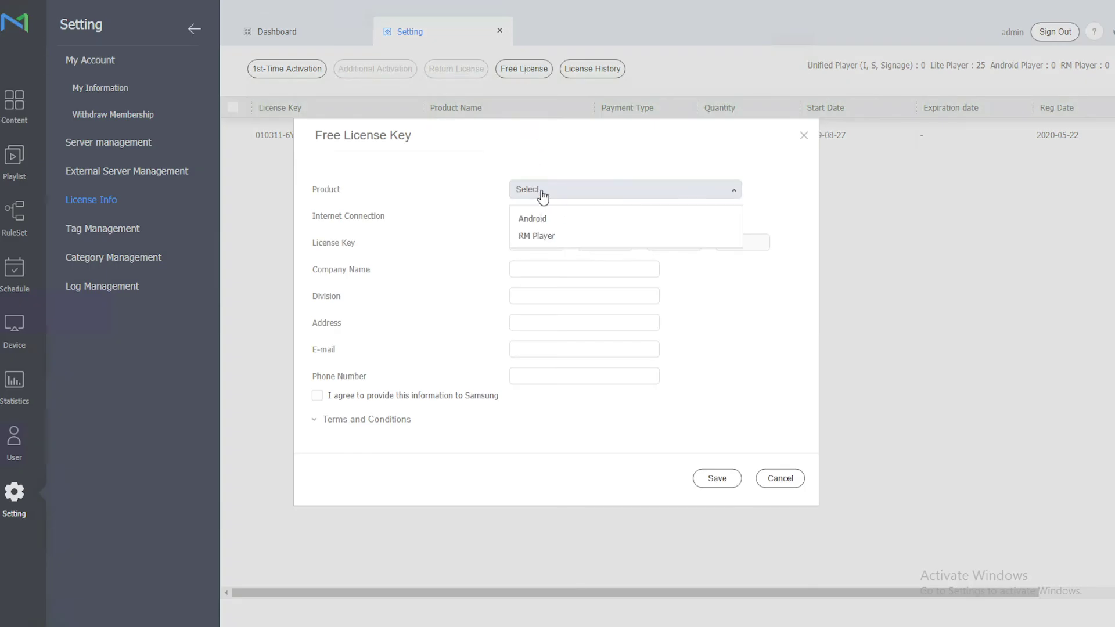
pyautogui.click(540, 237)
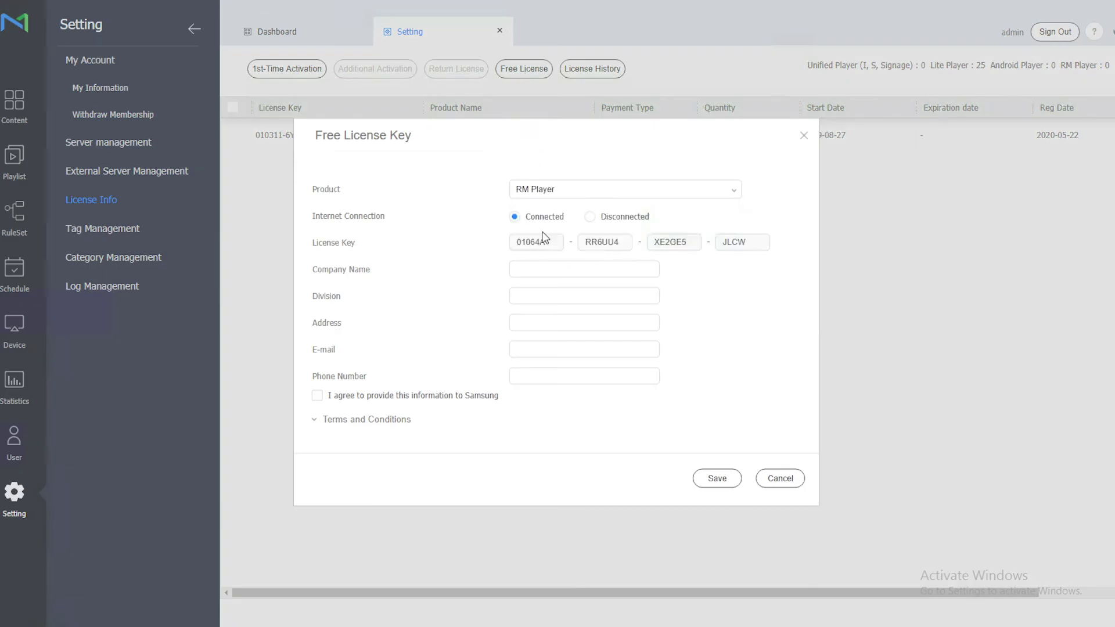
pyautogui.click(591, 218)
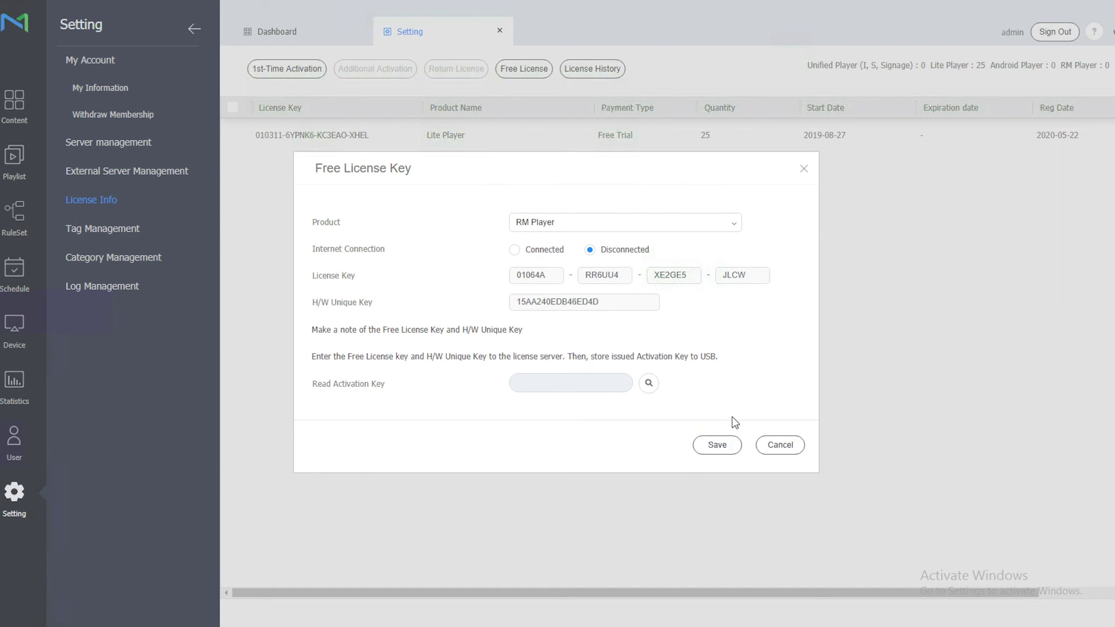
pyautogui.click(768, 445)
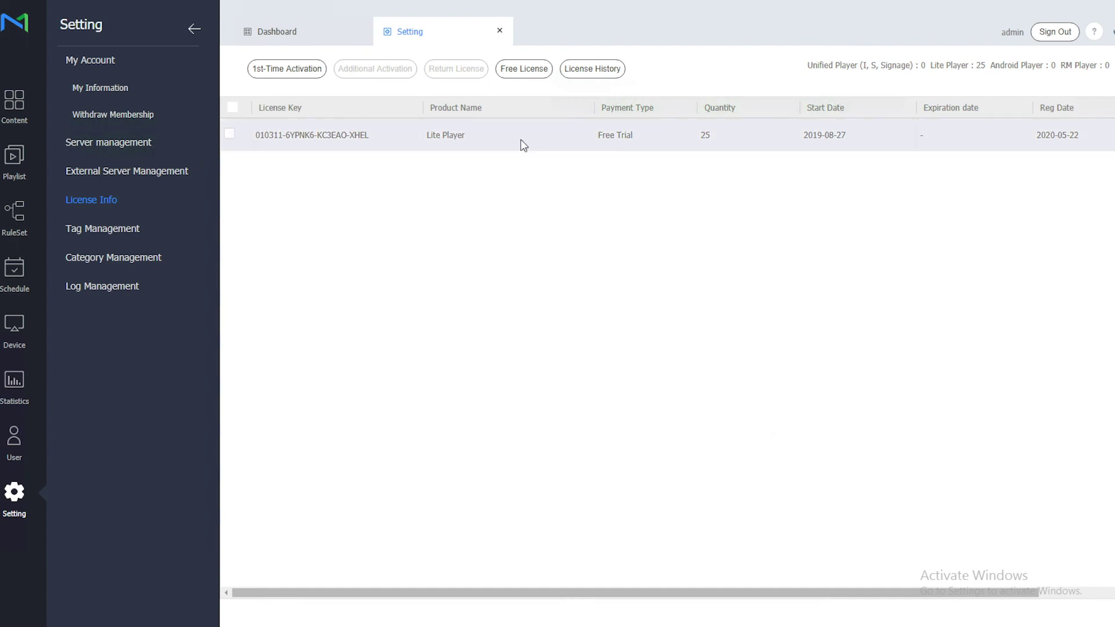
pyautogui.click(524, 68)
pyautogui.click(593, 221)
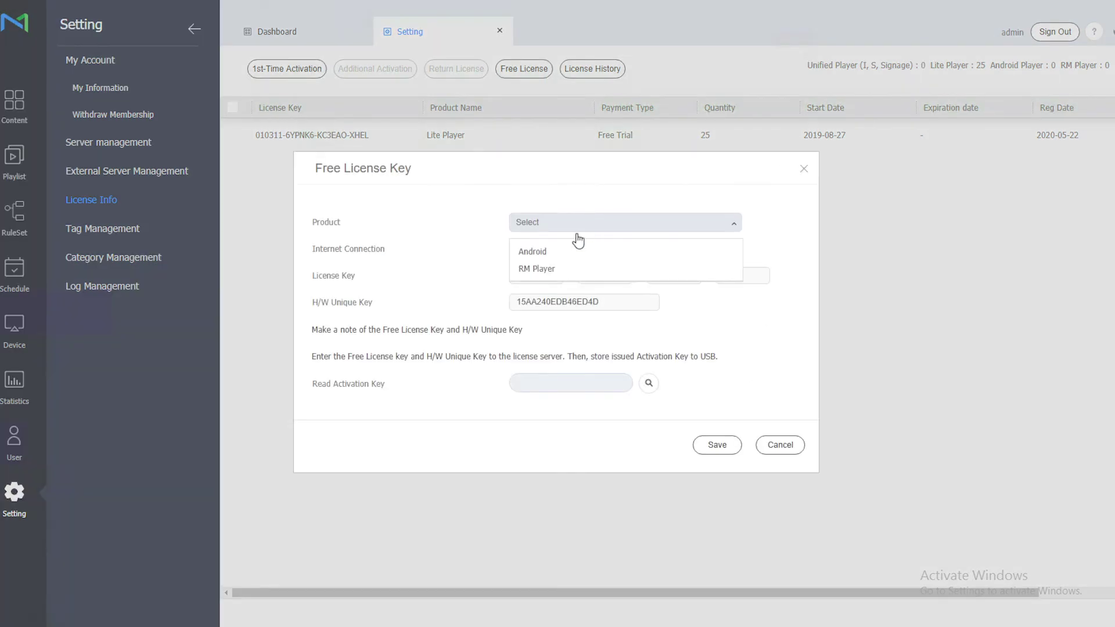
pyautogui.click(558, 268)
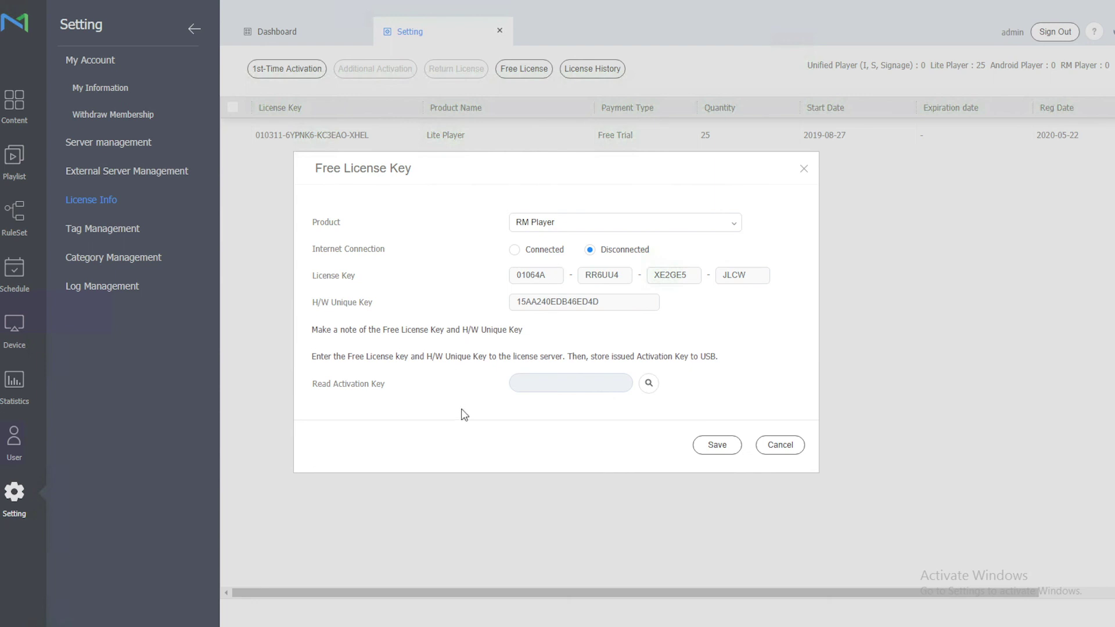